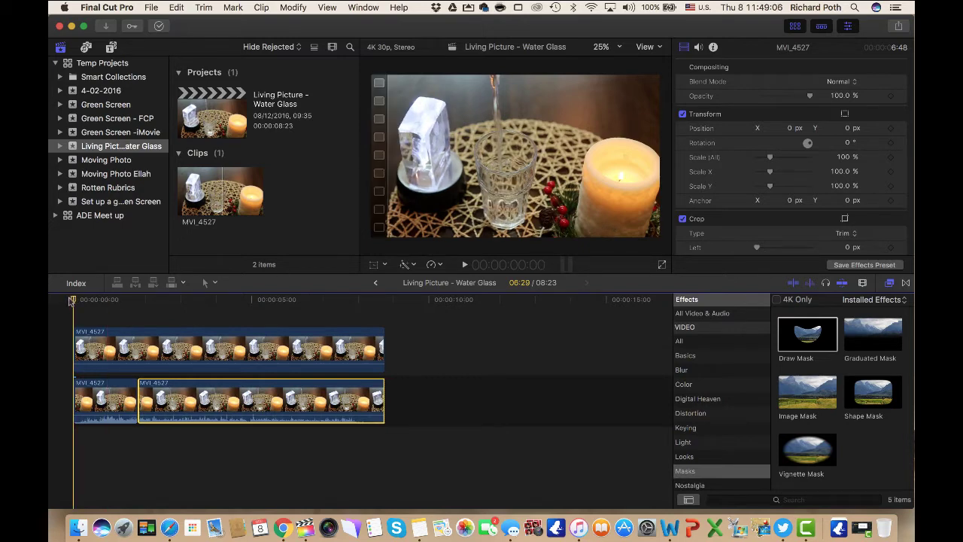
# After playing back the existing project, create a new project named 'Living Picture 2'
pyautogui.press('space')
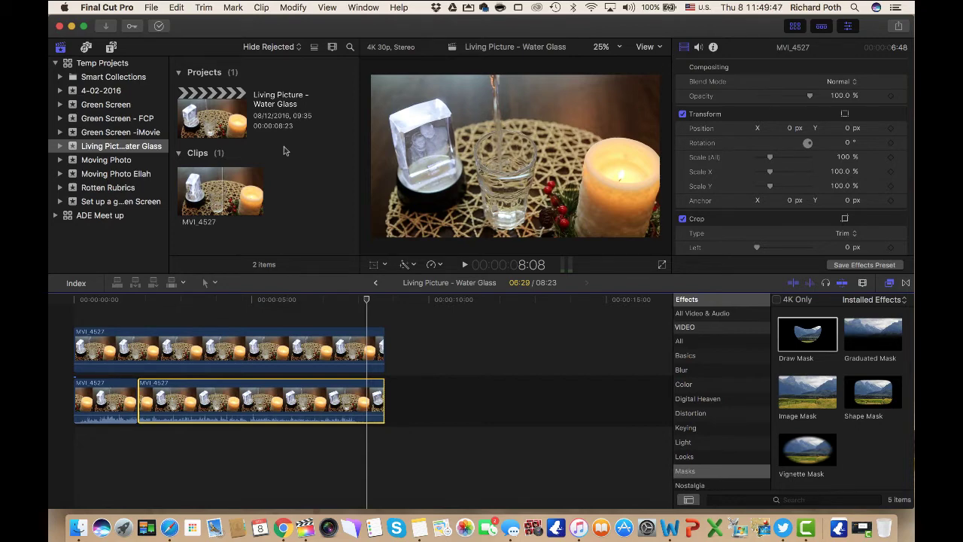
pyautogui.click(151, 8)
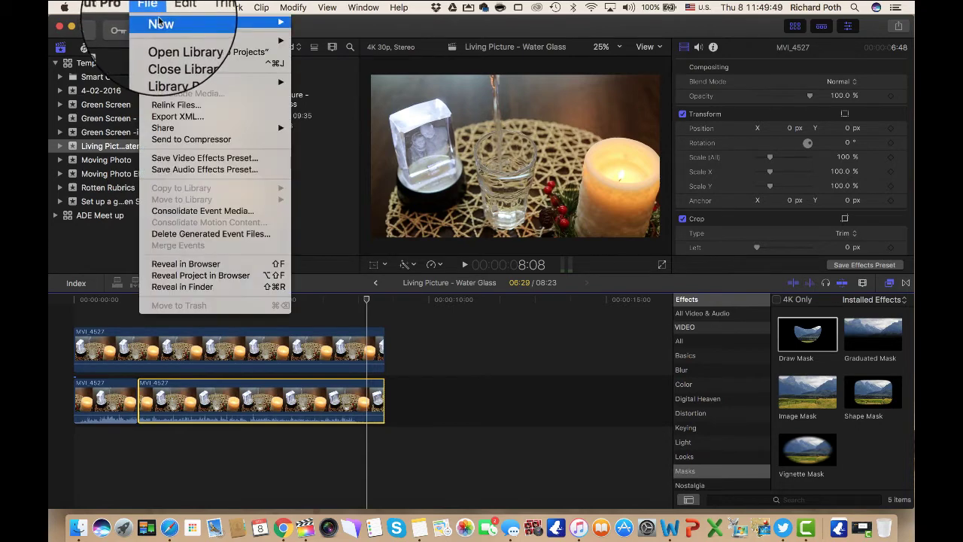
pyautogui.moveTo(226, 22)
pyautogui.click(344, 26)
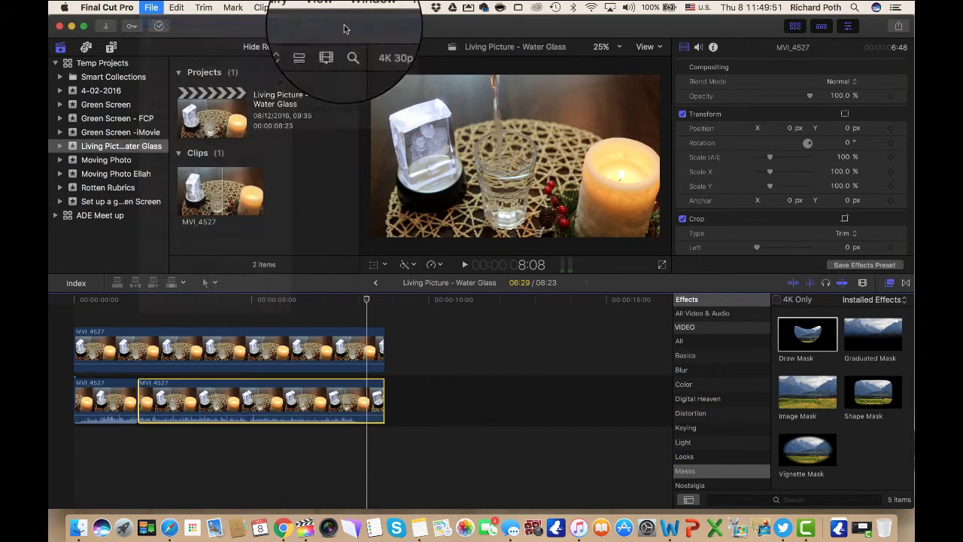
pyautogui.write('L')
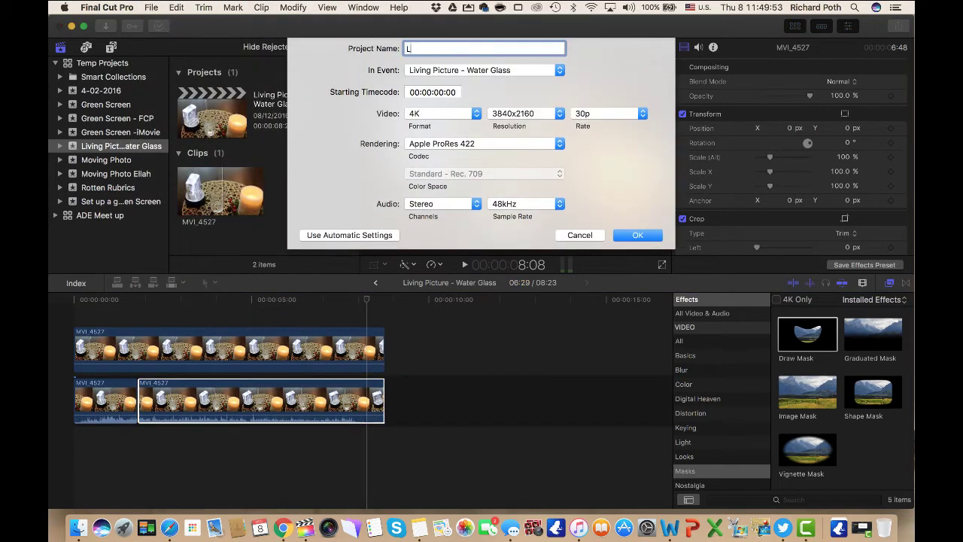
pyautogui.write('iving Pu')
pyautogui.write('ctuy')
pyautogui.press('BackSpace')
pyautogui.write('re 2')
pyautogui.click(637, 235)
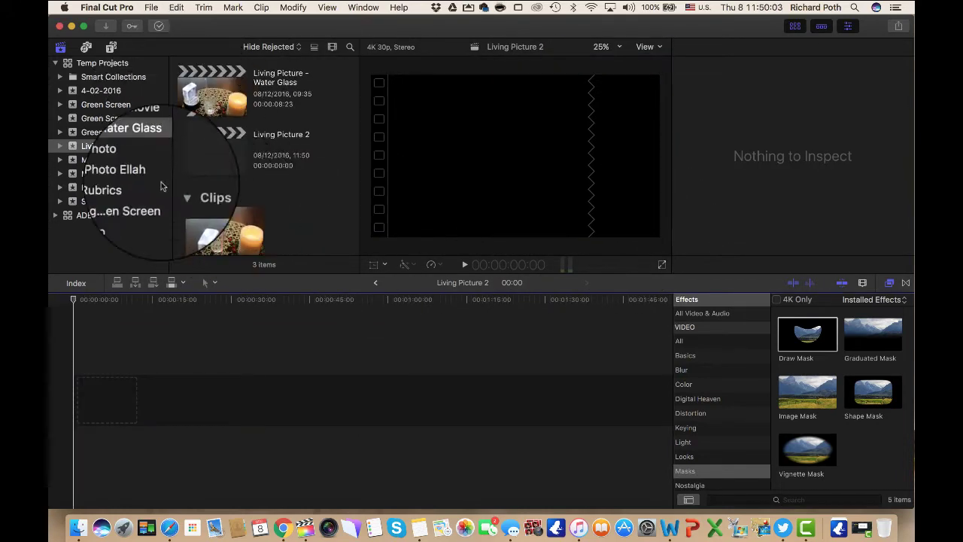
# Drag clip MVI_4527 into the empty Living Picture 2 timeline and zoom in on it
pyautogui.click(216, 205)
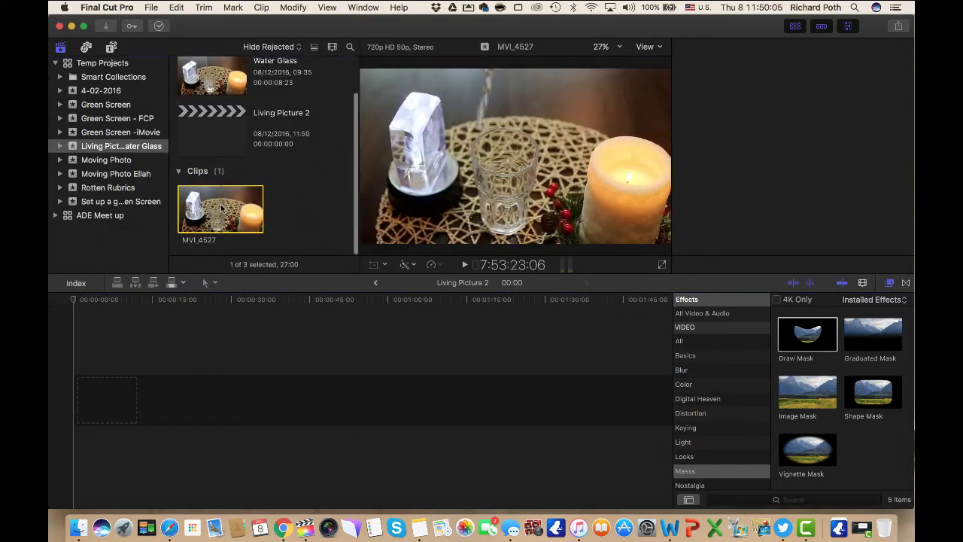
pyautogui.moveTo(216, 205); pyautogui.dragTo(86, 398)
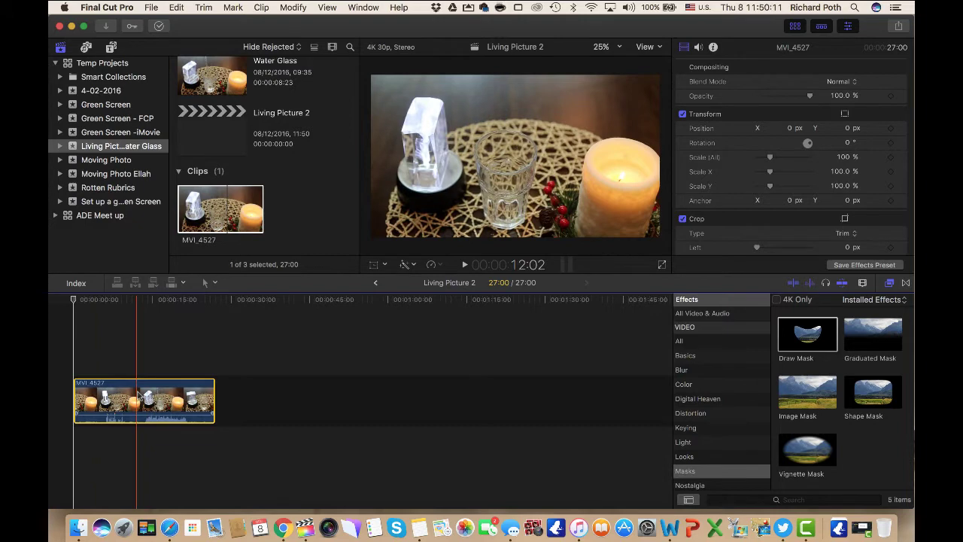
pyautogui.press('super+equal')
pyautogui.press('super+equal')
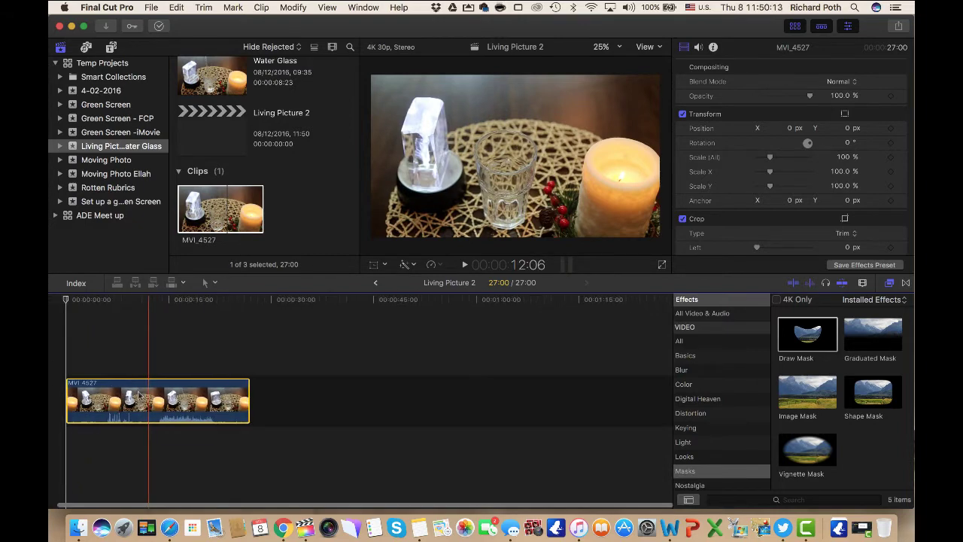
pyautogui.hscroll(-3, 165, 399)
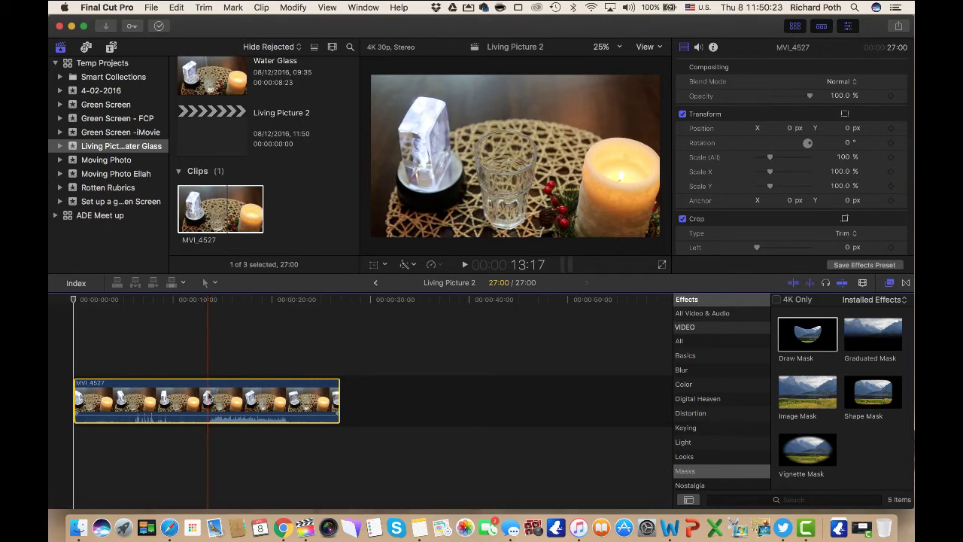
# With the Blade tool, split MVI_4527 where the pour begins and where it ends
pyautogui.press('b')
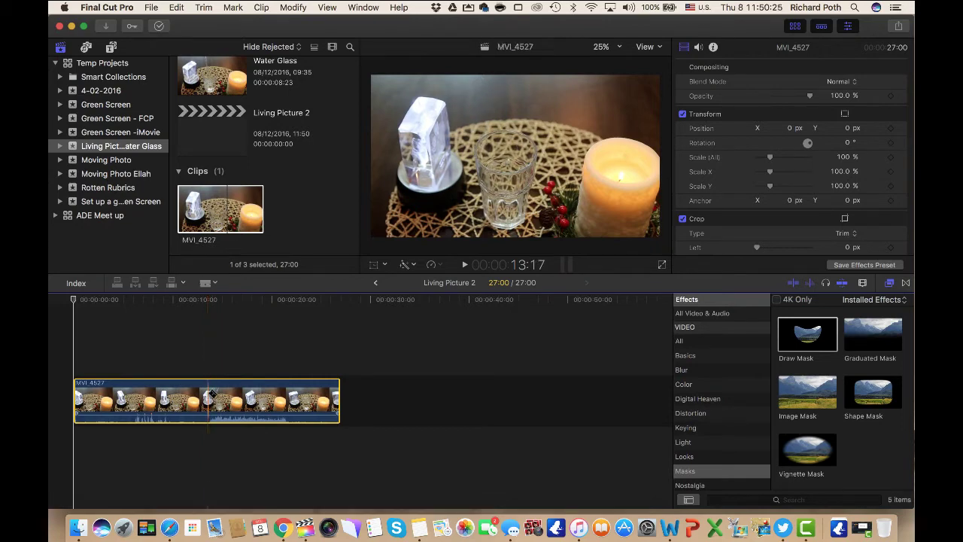
pyautogui.click(212, 396)
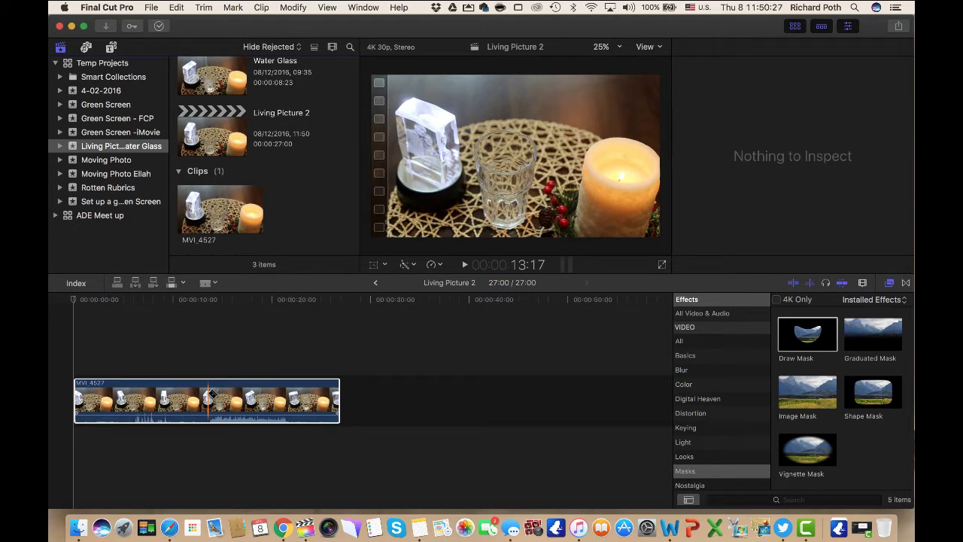
pyautogui.click(212, 395)
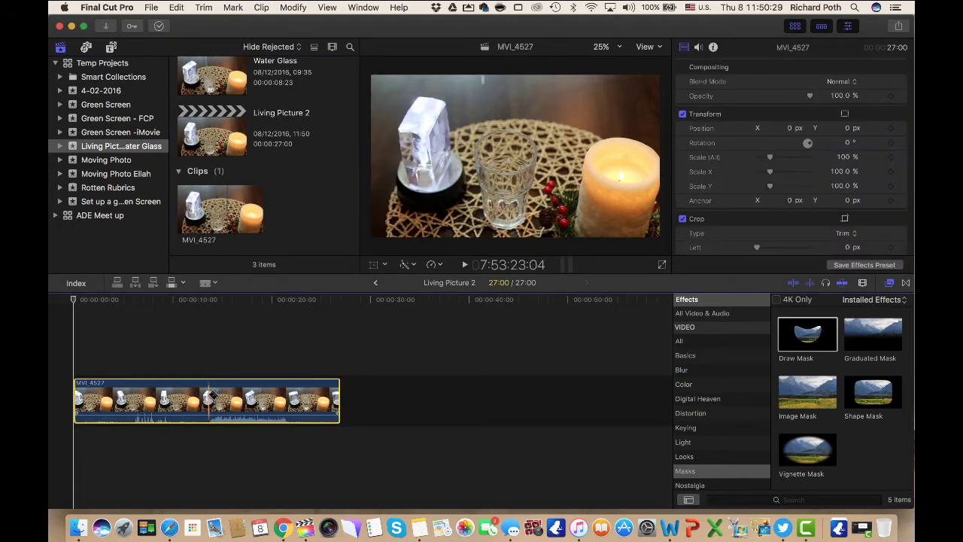
pyautogui.press('super+b')
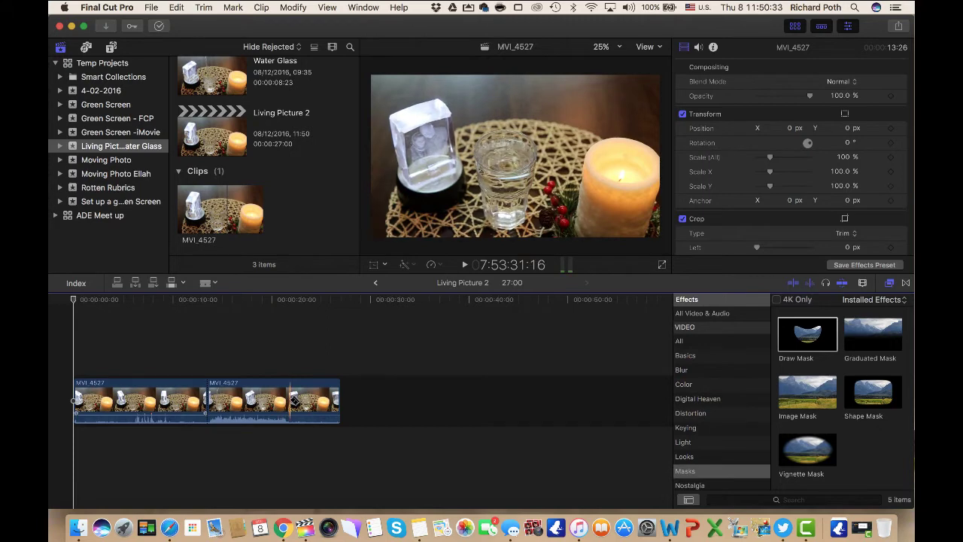
pyautogui.press('super+b')
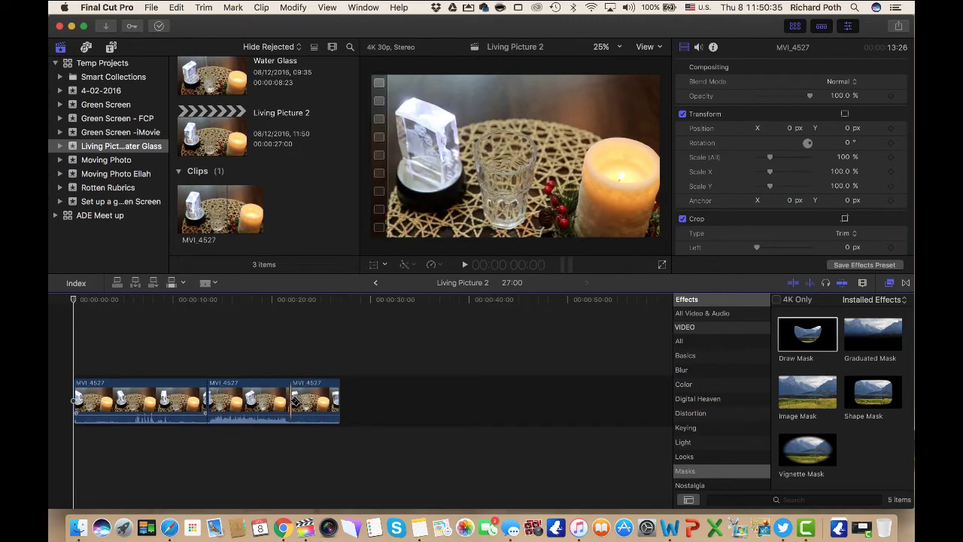
# Delete the first and last pieces, leaving the 08:12 pour section, and play it back
pyautogui.press('a')
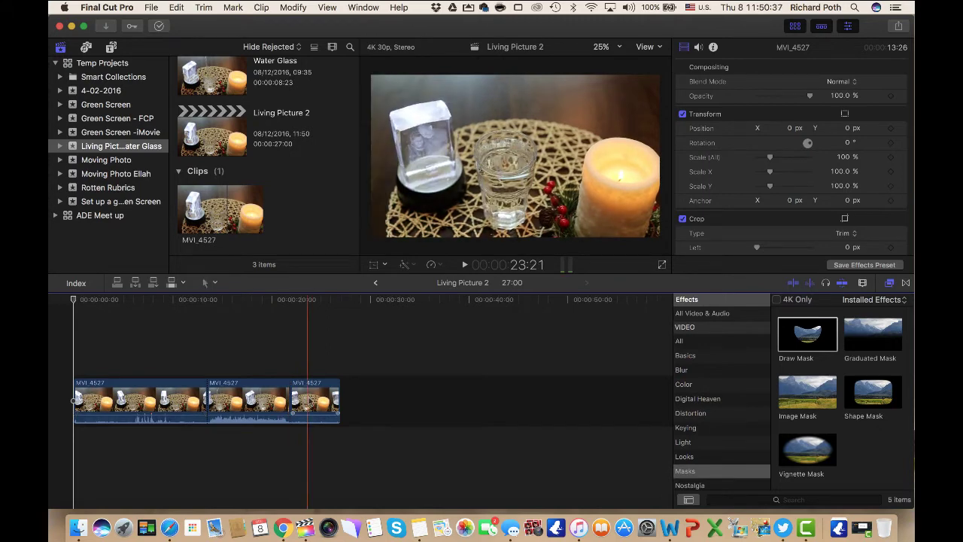
pyautogui.click(315, 399)
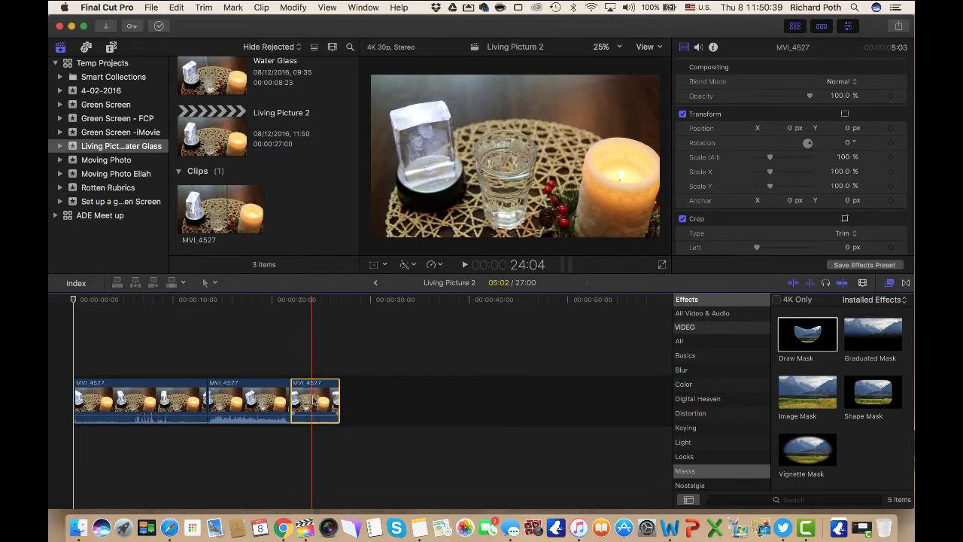
pyautogui.press('Delete')
pyautogui.click(123, 402)
pyautogui.press('Delete')
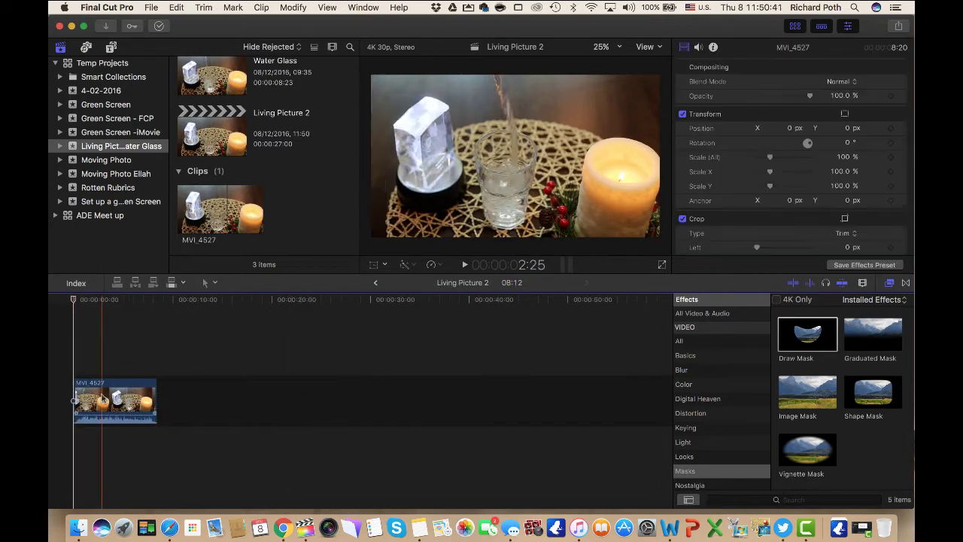
pyautogui.press('space')
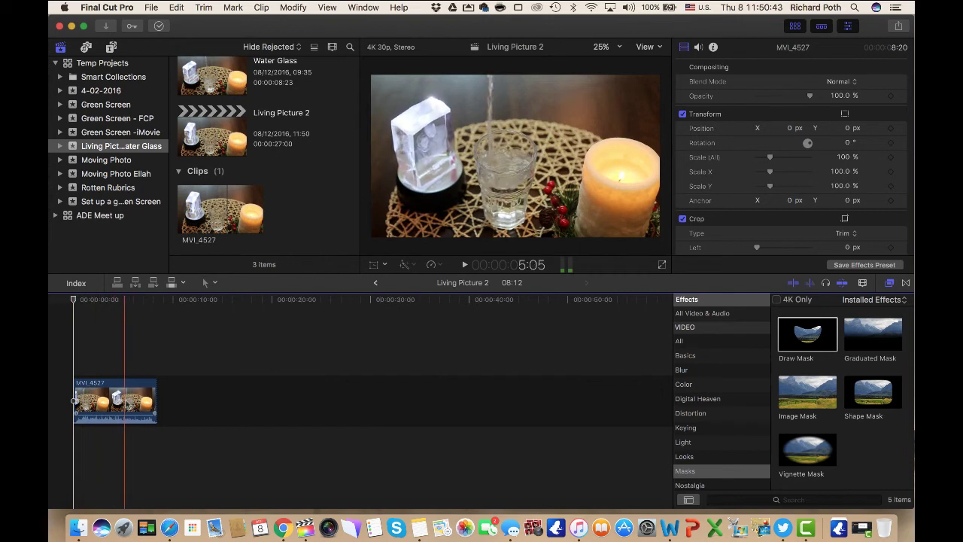
pyautogui.scroll(5, 128, 404)
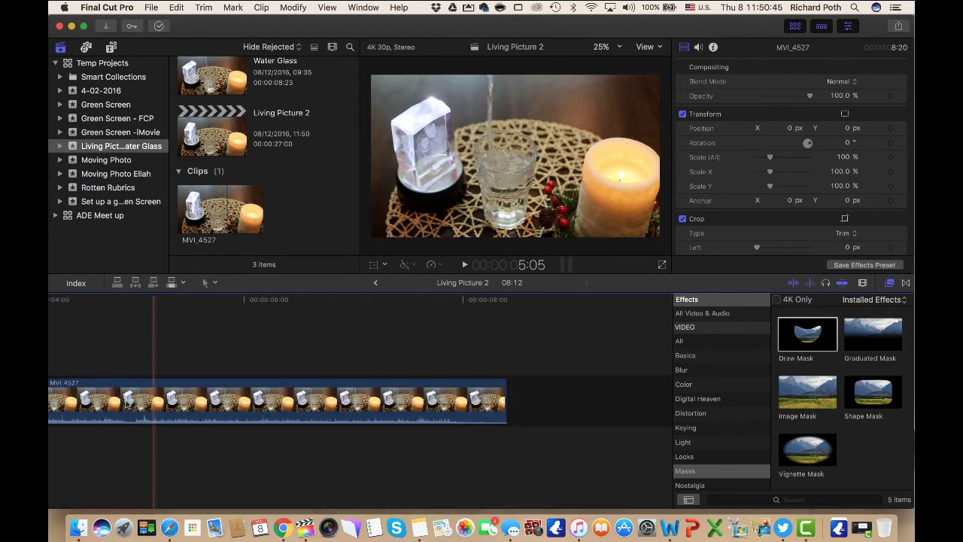
# Add a Retime Hold freeze frame to MVI_4527 at the 1:27 playhead position
pyautogui.click(279, 399)
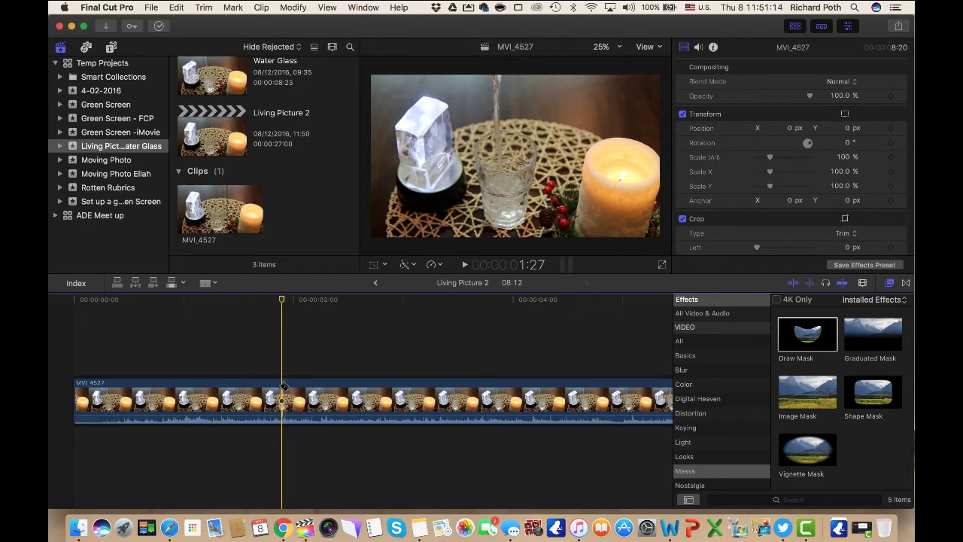
pyautogui.click(398, 7)
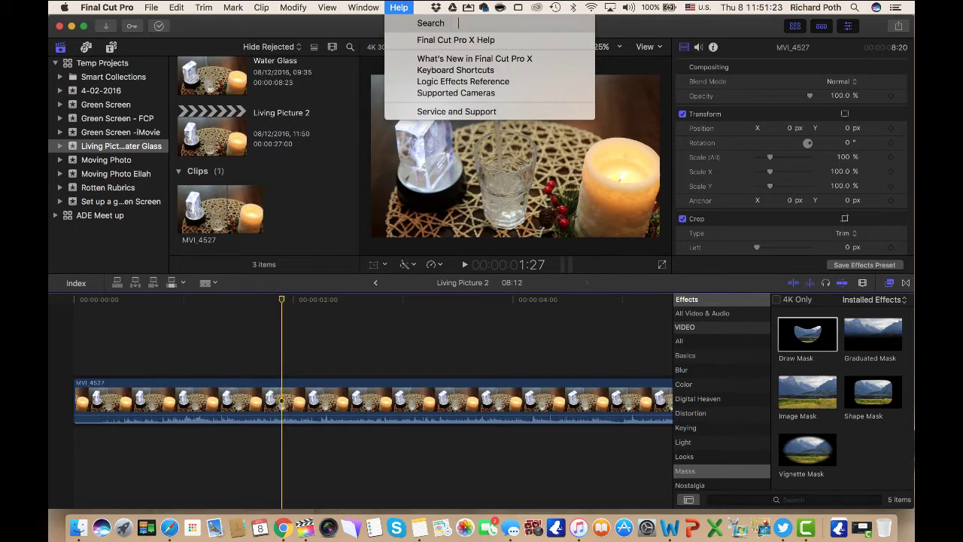
pyautogui.write('hold')
pyautogui.moveTo(497, 41)
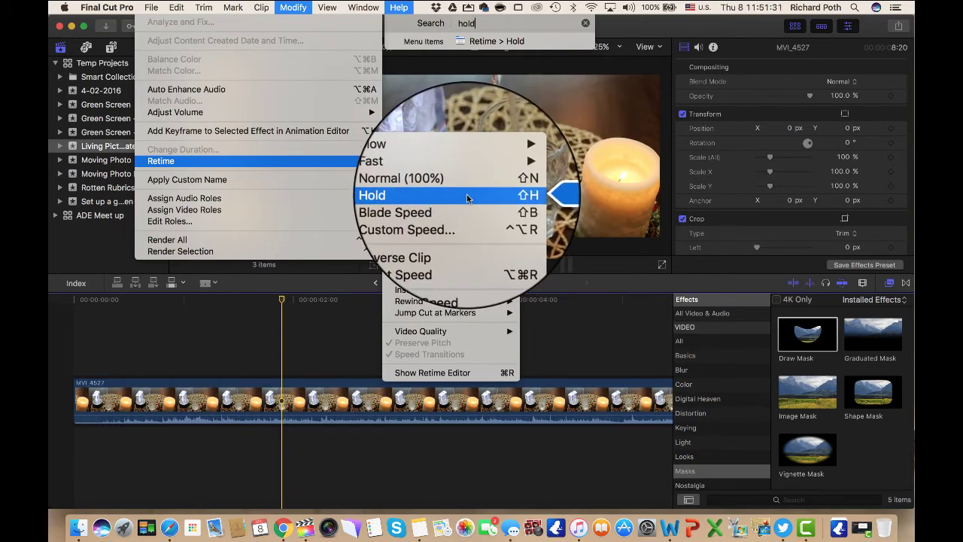
pyautogui.click(467, 194)
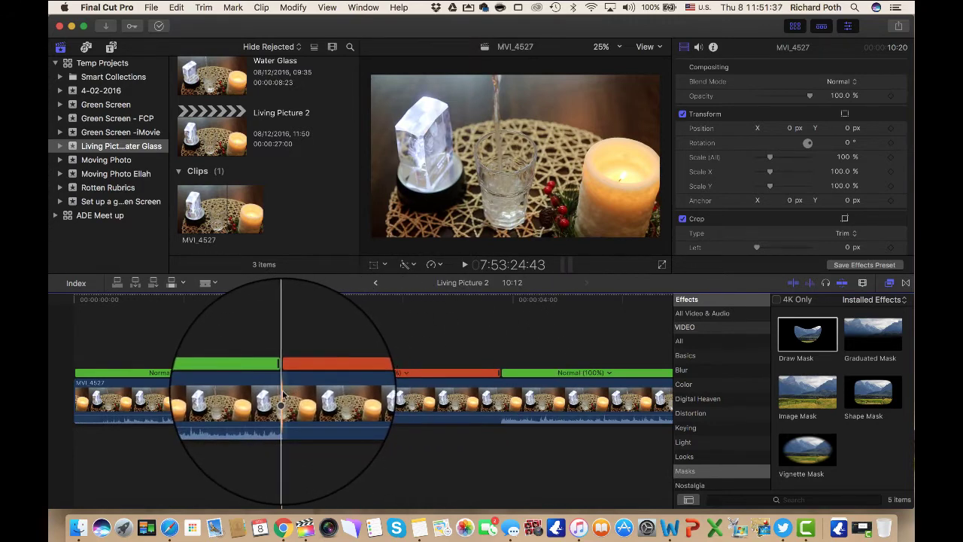
# Blade the clip at the held frame and again further along to isolate a middle piece
pyautogui.click(286, 392)
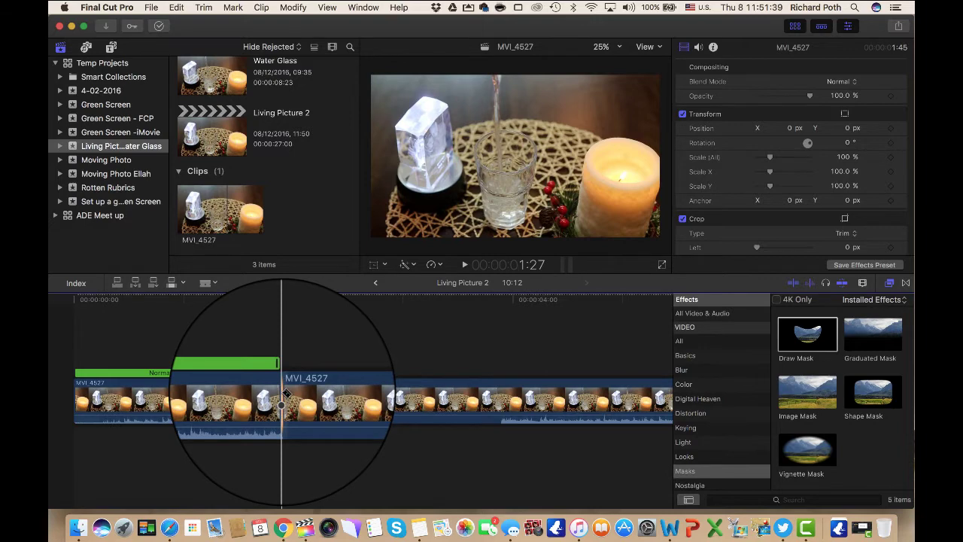
pyautogui.click(500, 399)
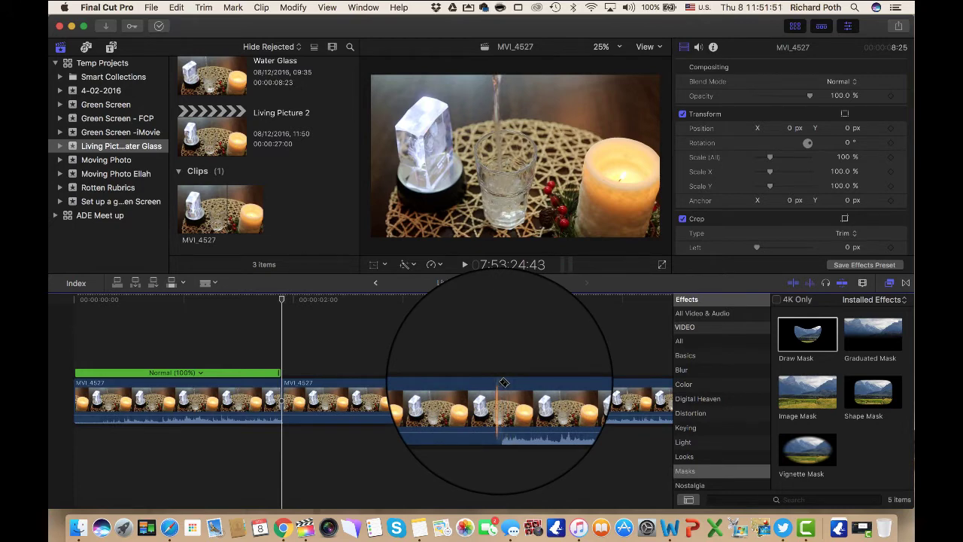
pyautogui.click(504, 389)
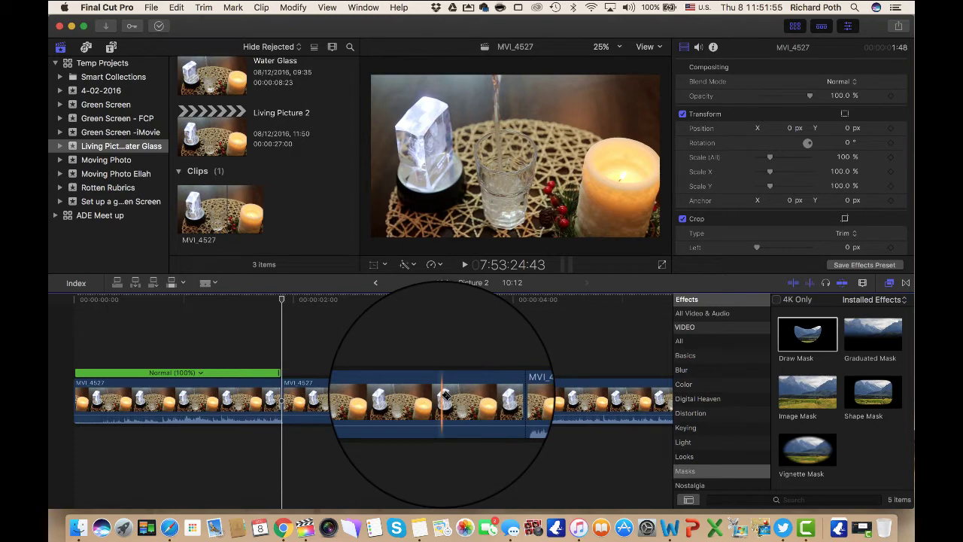
# Lift the middle MVI_4527 piece above the storyline as a connected clip at the project start
pyautogui.press('a')
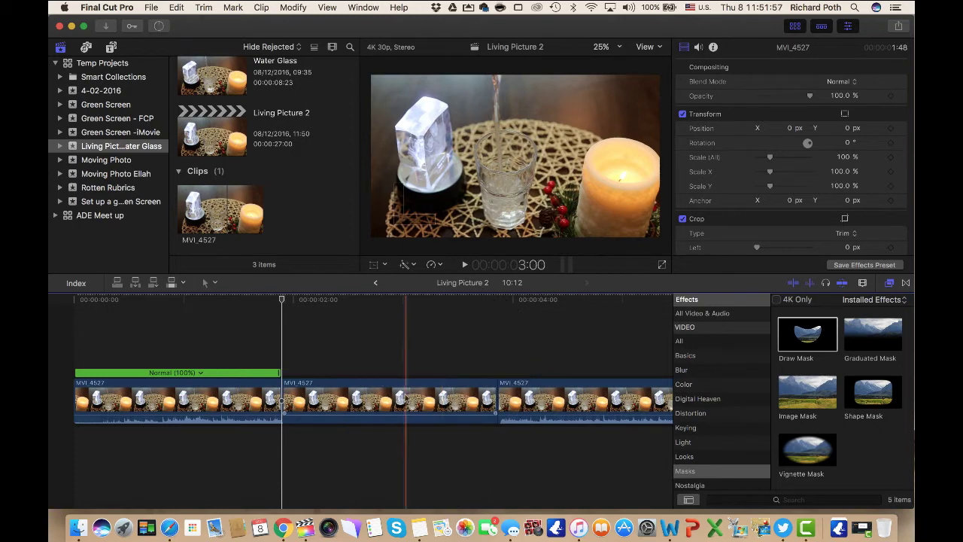
pyautogui.click(407, 399)
pyautogui.moveTo(407, 398); pyautogui.dragTo(188, 341)
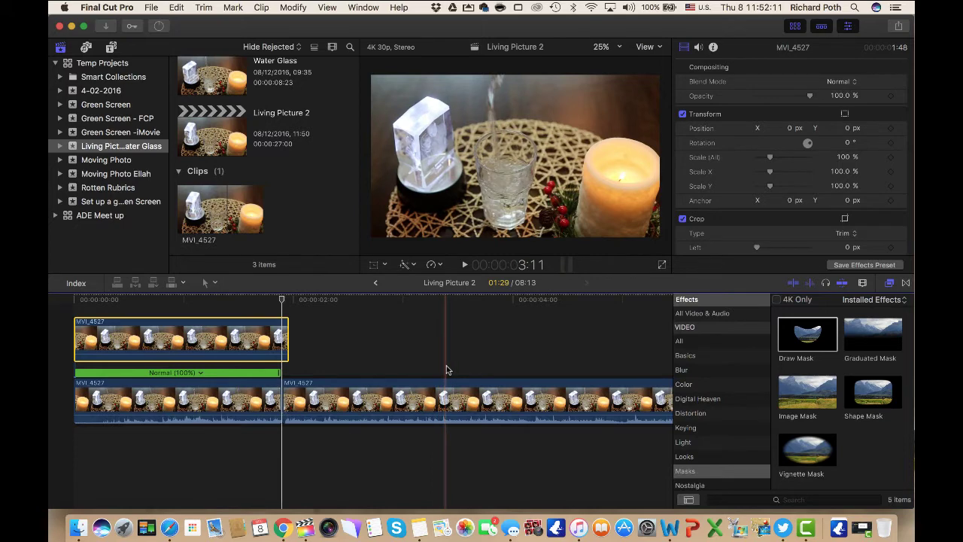
pyautogui.press('super+minus')
pyautogui.press('super+minus')
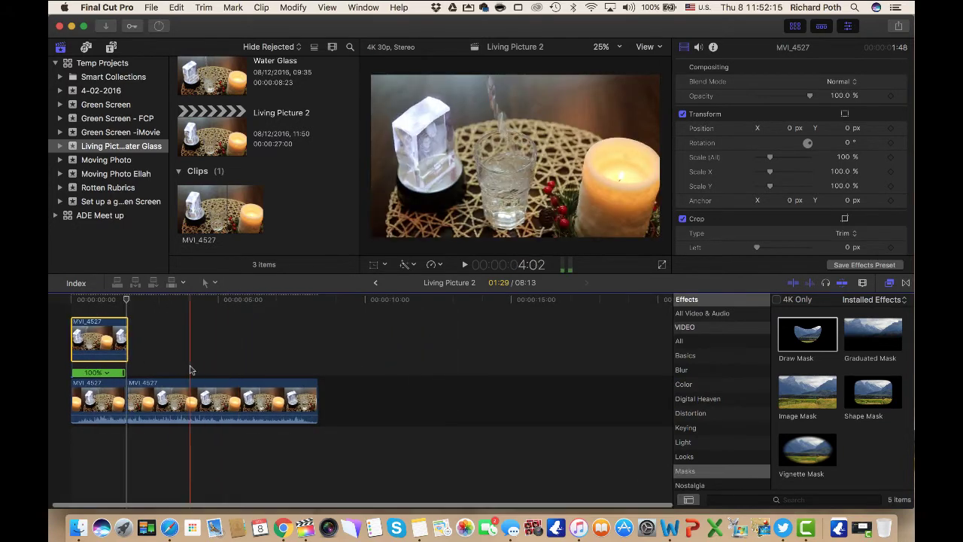
pyautogui.scroll(1, 189, 370)
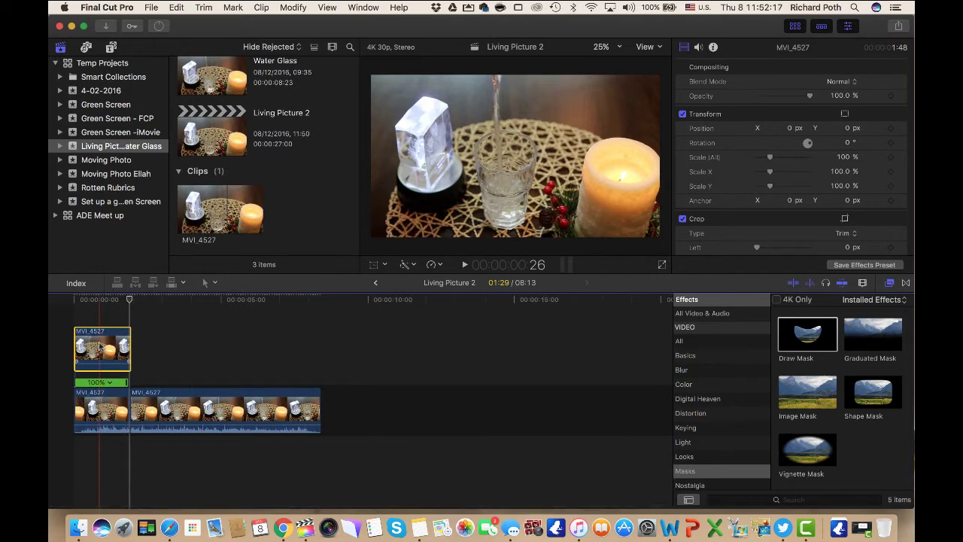
# Apply Custom Speed to the hold clip and stretch it to span the 08:12 pour below
pyautogui.click(398, 9)
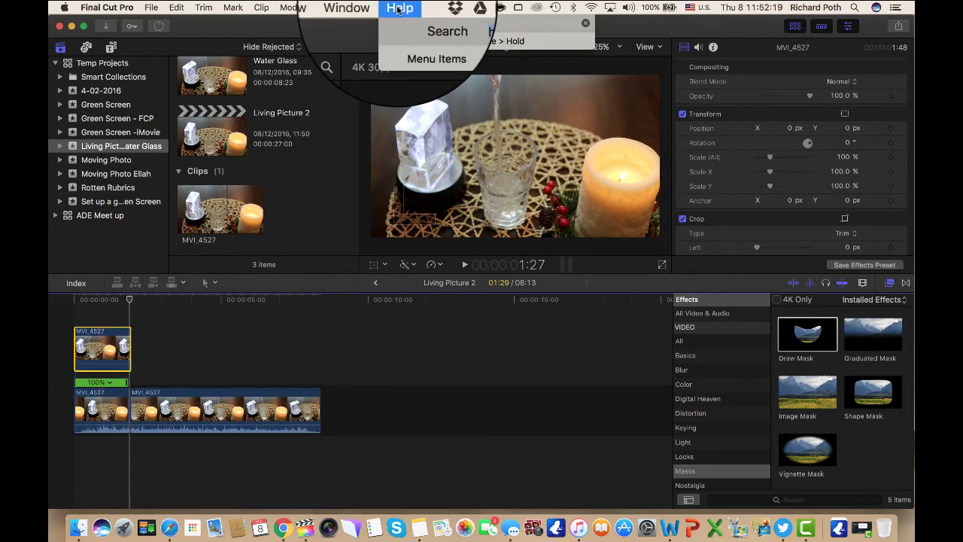
pyautogui.write('speed')
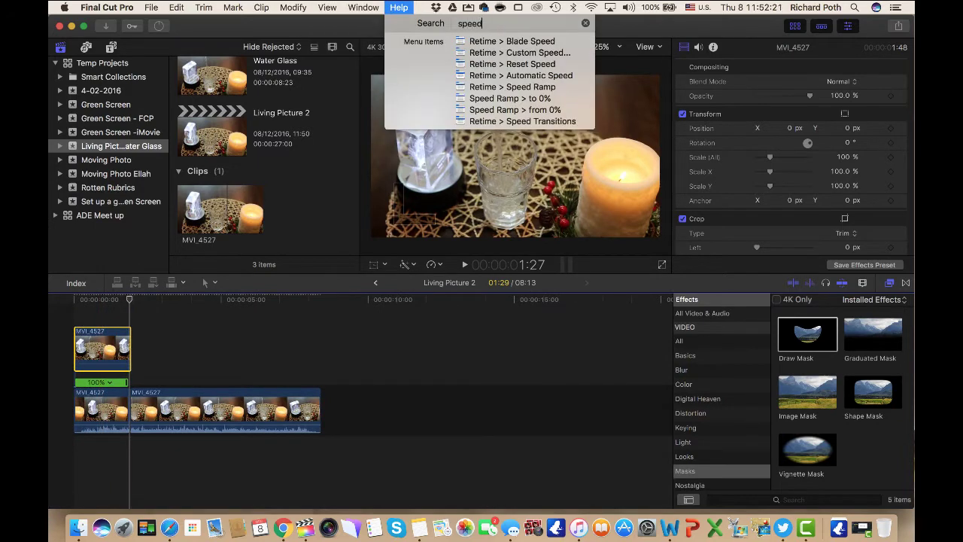
pyautogui.moveTo(512, 53)
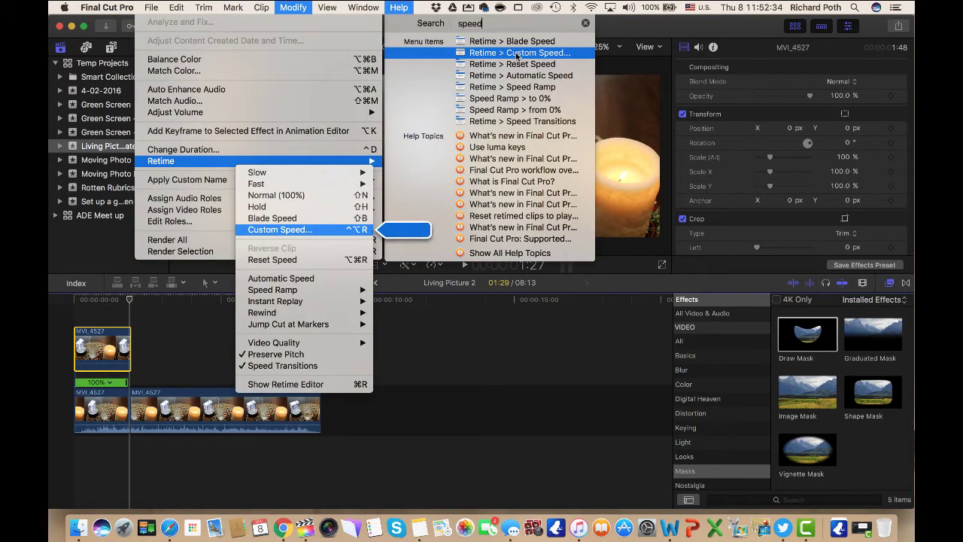
pyautogui.click(516, 54)
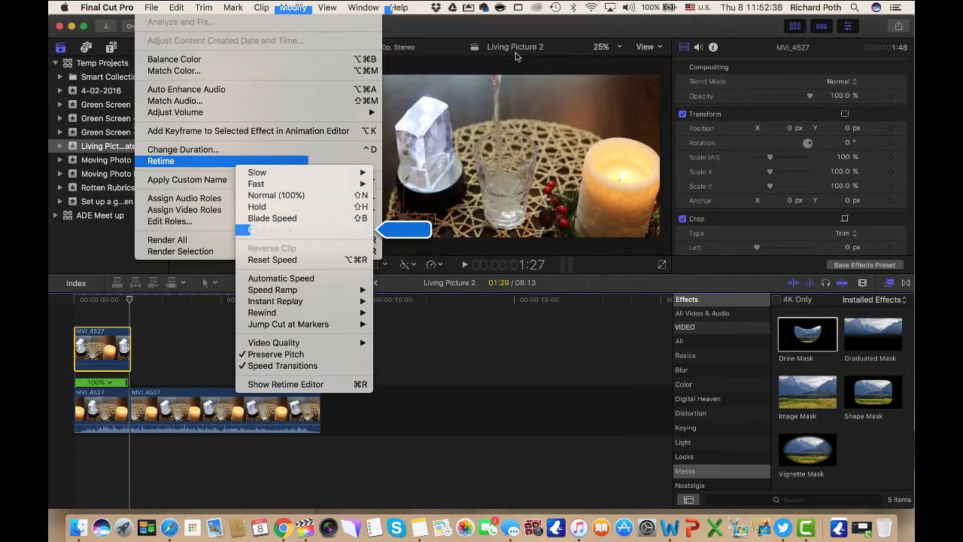
pyautogui.click(130, 323)
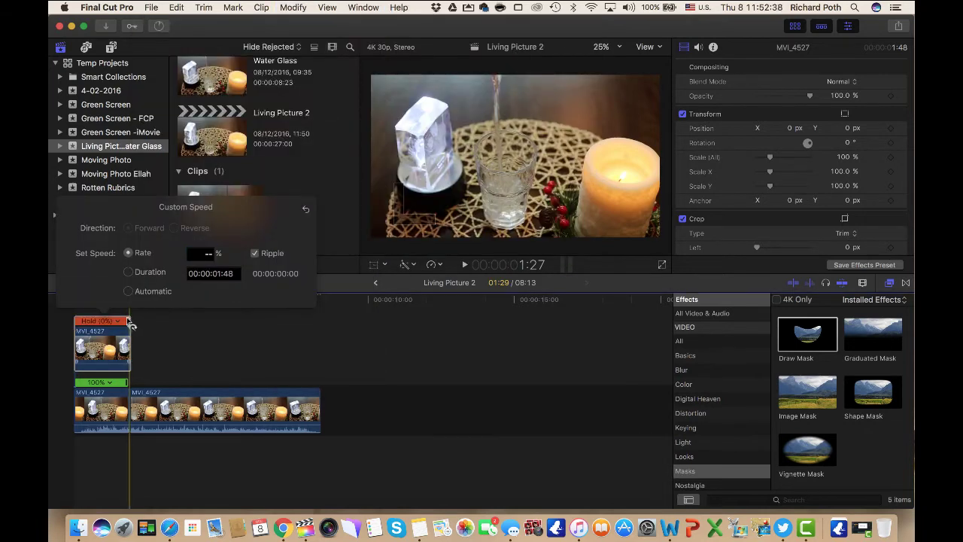
pyautogui.moveTo(130, 324); pyautogui.dragTo(319, 323)
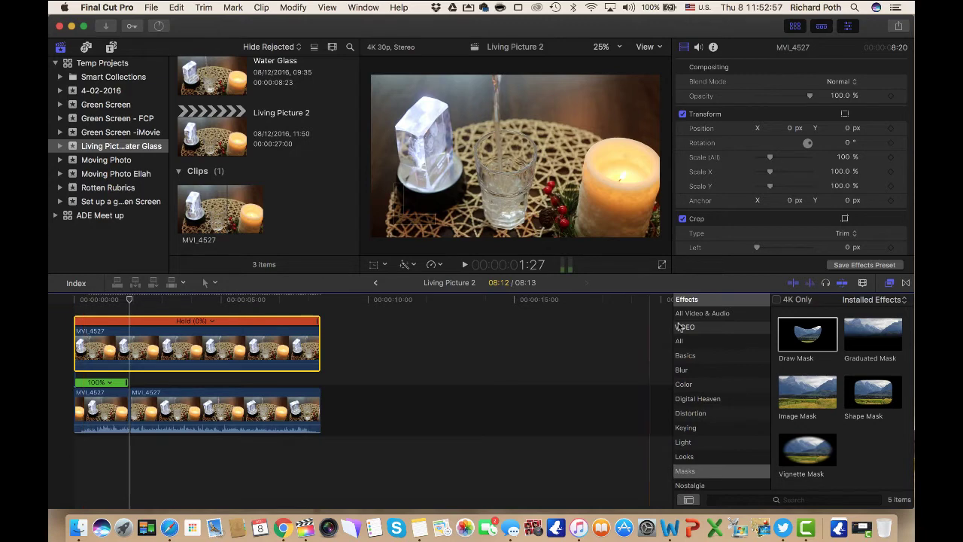
# Apply the Draw Mask effect from the Masks category to the frozen hold clip
pyautogui.click(889, 282)
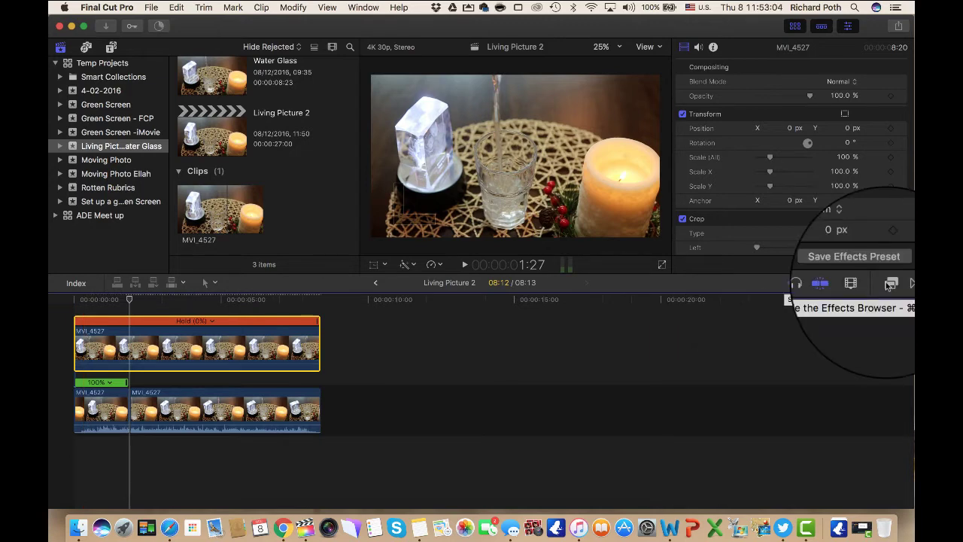
pyautogui.click(889, 283)
pyautogui.click(889, 284)
pyautogui.click(890, 284)
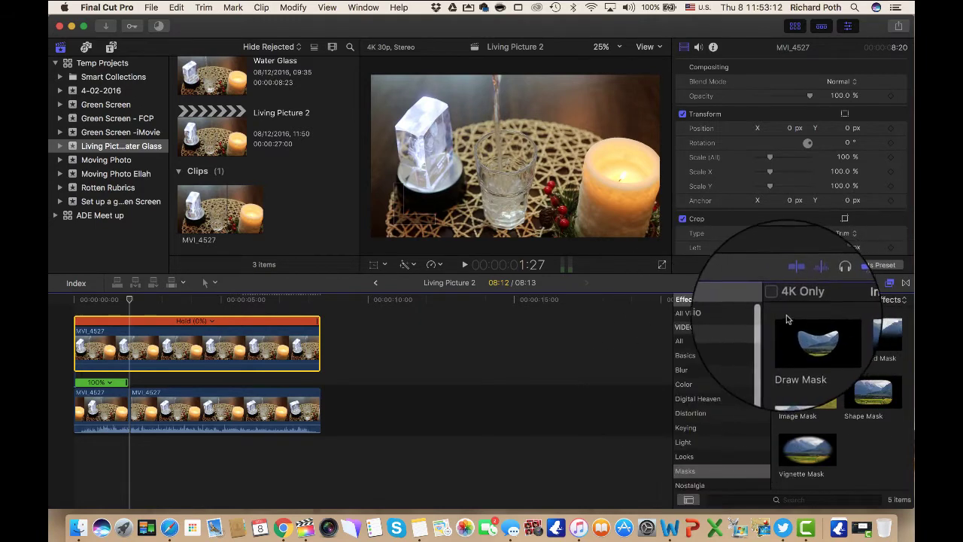
pyautogui.click(811, 348)
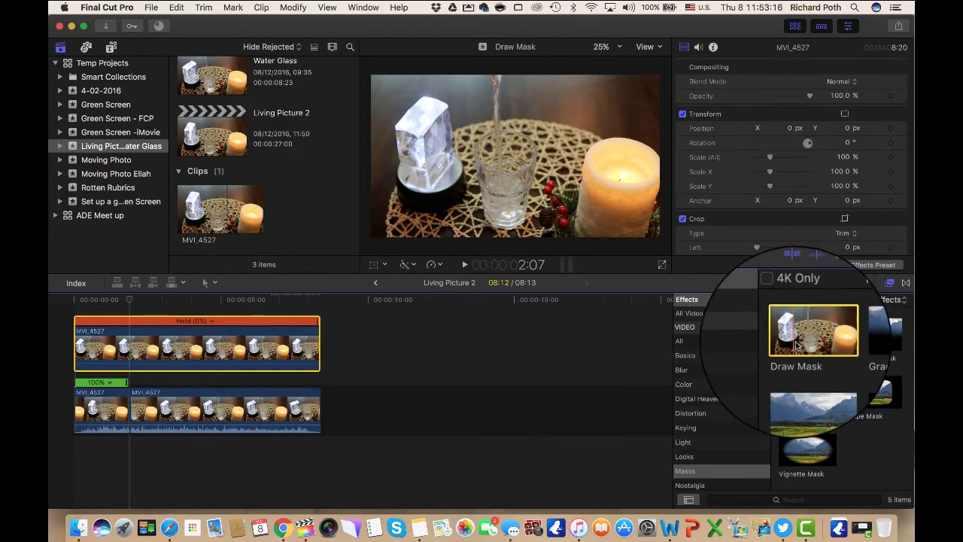
pyautogui.scroll(-3, 725, 405)
pyautogui.scroll(3, 725, 405)
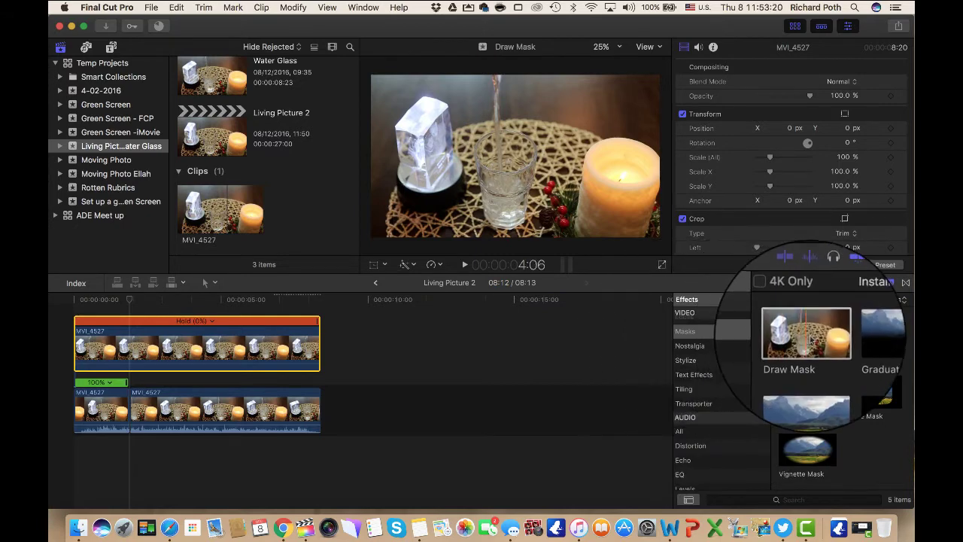
pyautogui.moveTo(807, 337)
pyautogui.mouseDown()
pyautogui.moveTo(659, 327)
pyautogui.moveTo(202, 348)
pyautogui.mouseUp()
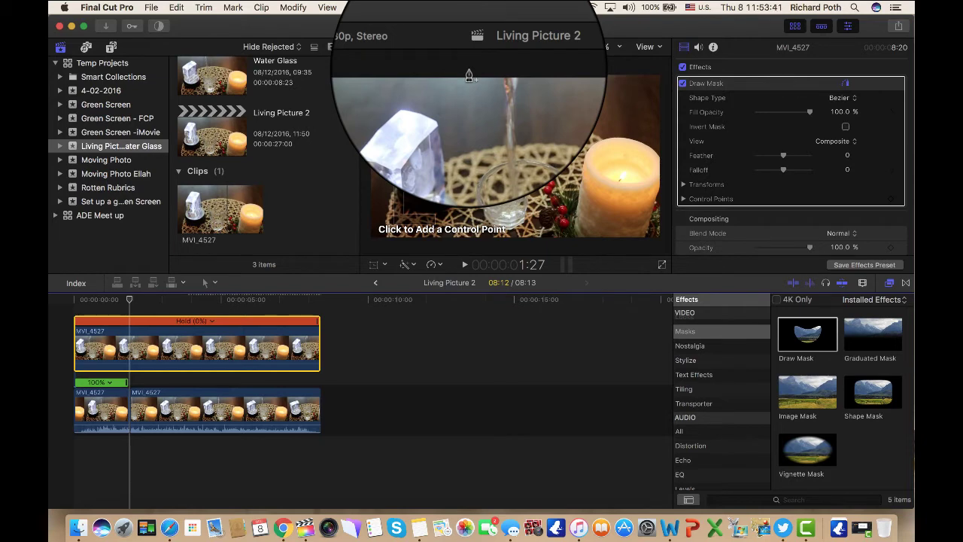
# Place Draw Mask points from the stream's top down its left side and along the glass bottom
pyautogui.click(469, 71)
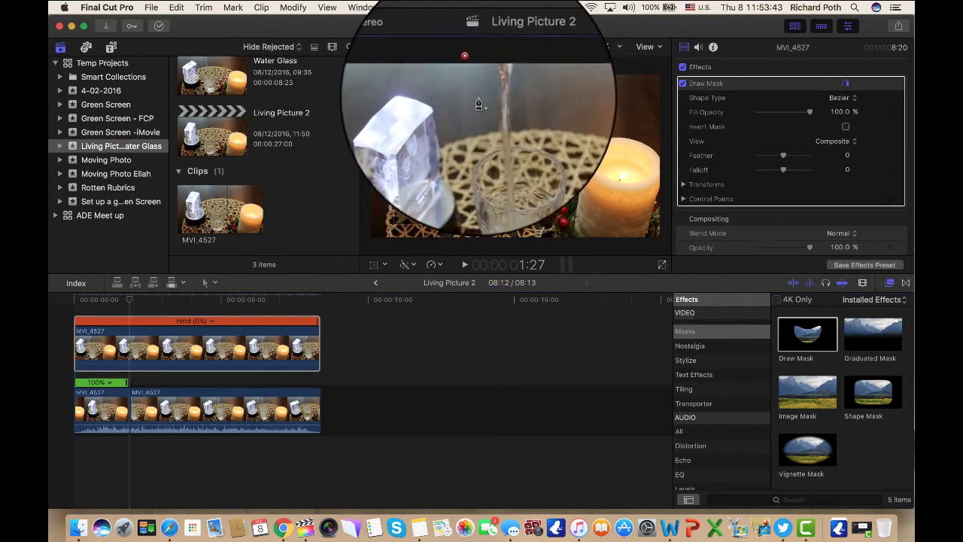
pyautogui.click(485, 79)
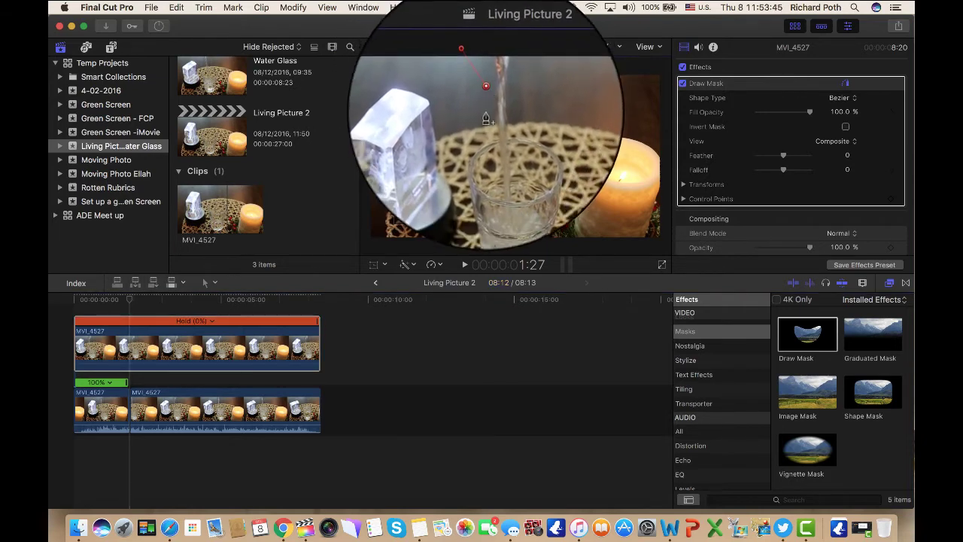
pyautogui.click(488, 110)
pyautogui.click(485, 131)
pyautogui.click(480, 142)
pyautogui.click(481, 145)
pyautogui.click(480, 162)
pyautogui.click(486, 172)
pyautogui.click(471, 171)
pyautogui.click(489, 176)
pyautogui.click(510, 176)
# Continue the mask points up the glass's right side and the stream, closing at the first point
pyautogui.click(528, 170)
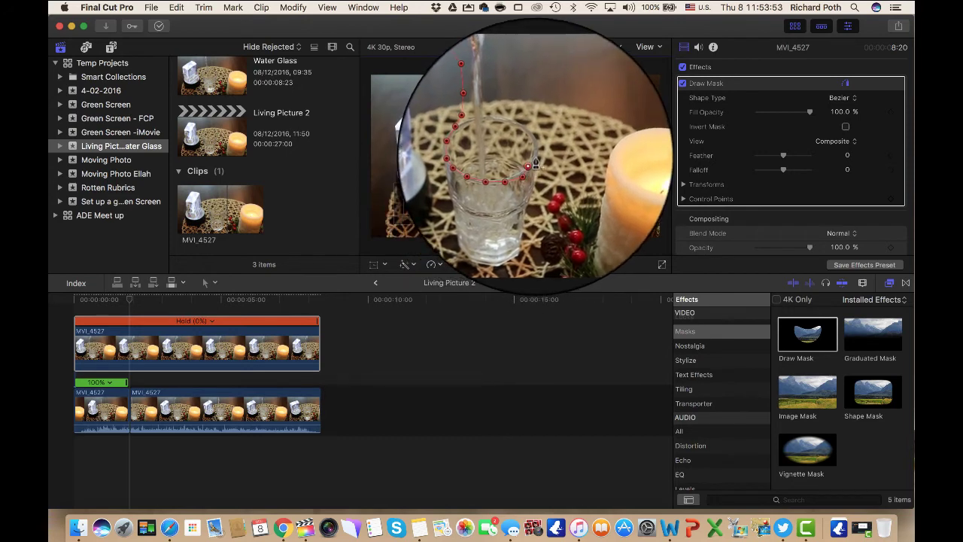
pyautogui.click(532, 161)
pyautogui.click(536, 153)
pyautogui.click(541, 145)
pyautogui.click(529, 138)
pyautogui.click(518, 139)
pyautogui.click(507, 133)
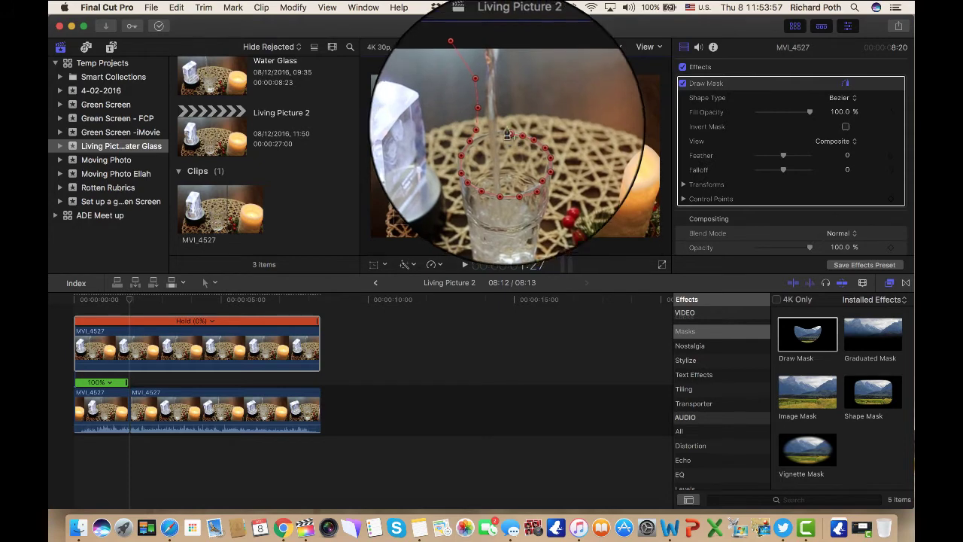
pyautogui.click(509, 114)
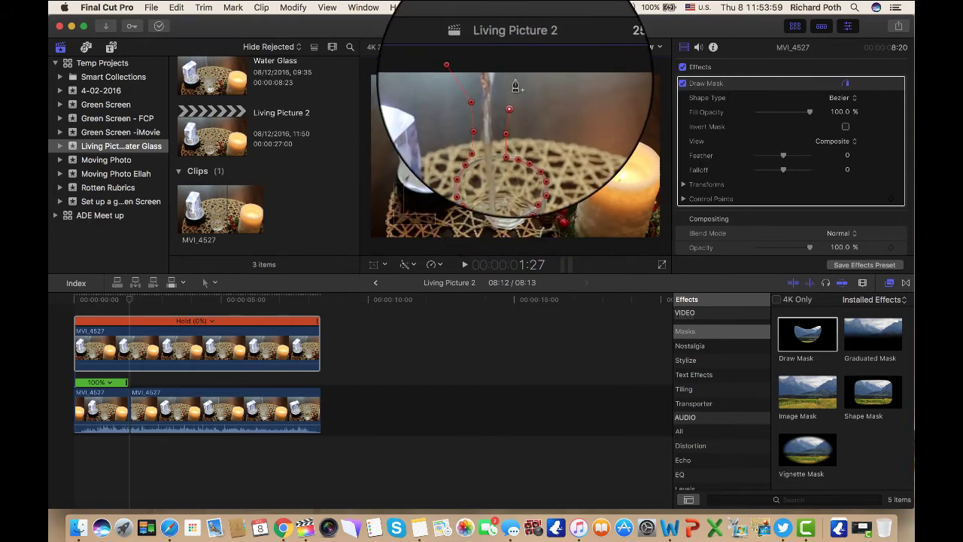
pyautogui.click(514, 88)
pyautogui.click(524, 71)
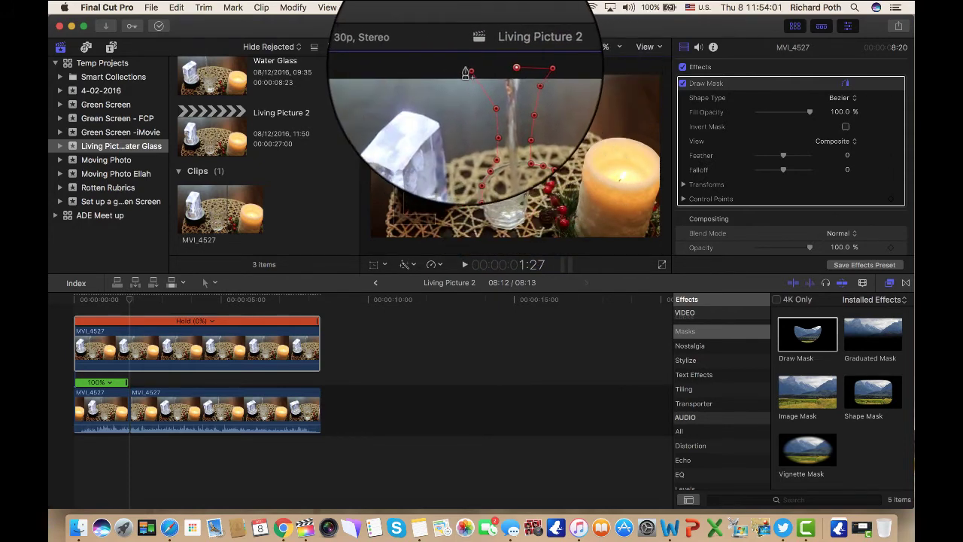
pyautogui.click(468, 71)
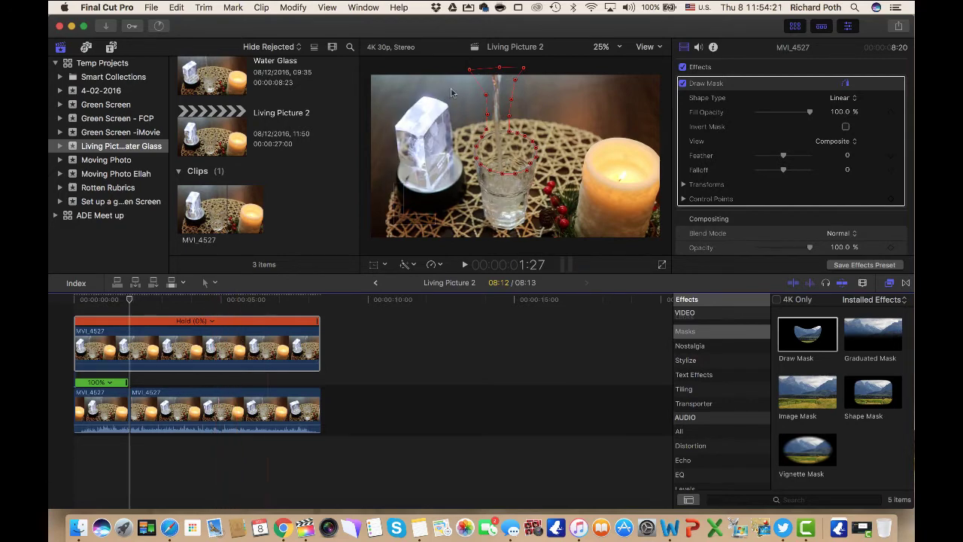
# Drag two mask points to widen and reshape the outline, then preview the moving-water result
pyautogui.moveTo(486, 96); pyautogui.dragTo(511, 120)
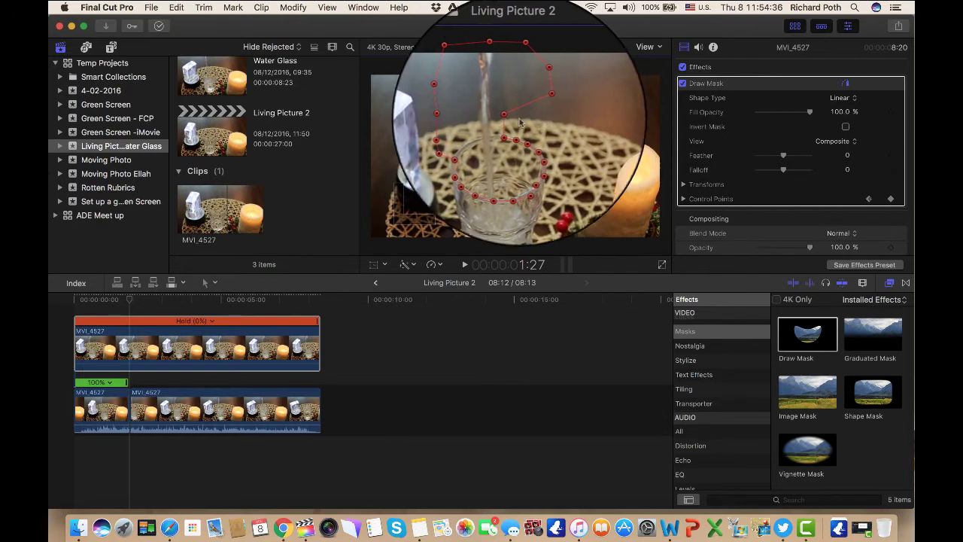
pyautogui.moveTo(508, 119); pyautogui.dragTo(520, 136)
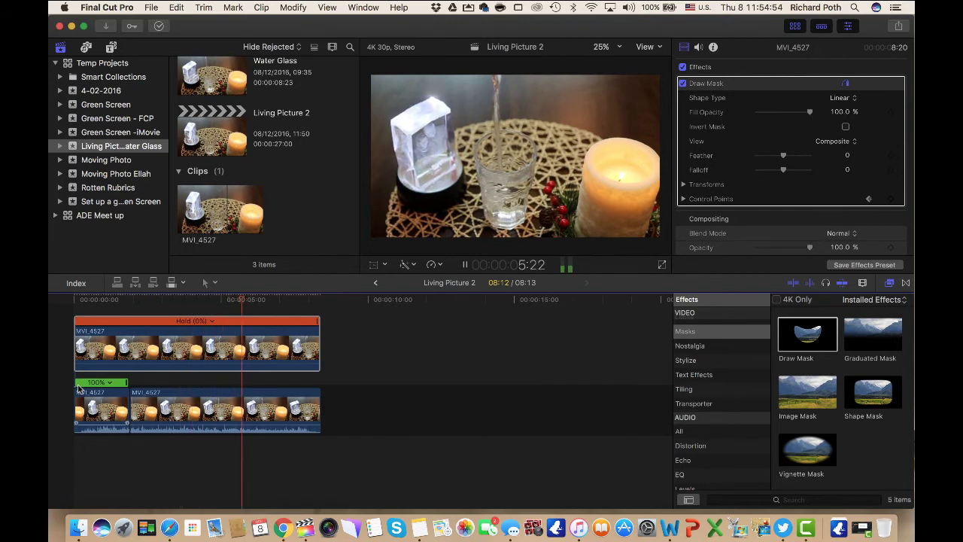
pyautogui.press('space')
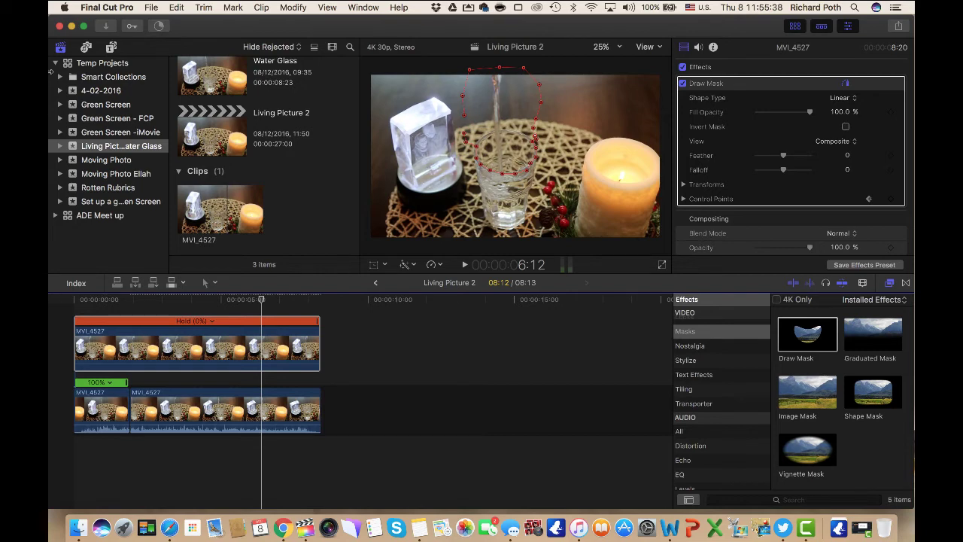
# Share the project with the Apple Devices 1080p preset, saving it to the Movies folder
pyautogui.click(151, 7)
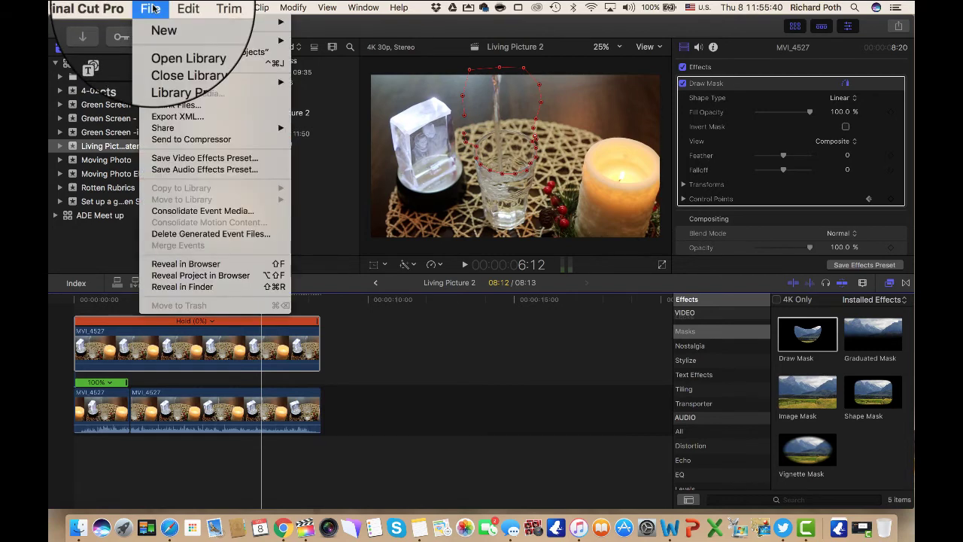
pyautogui.moveTo(199, 128)
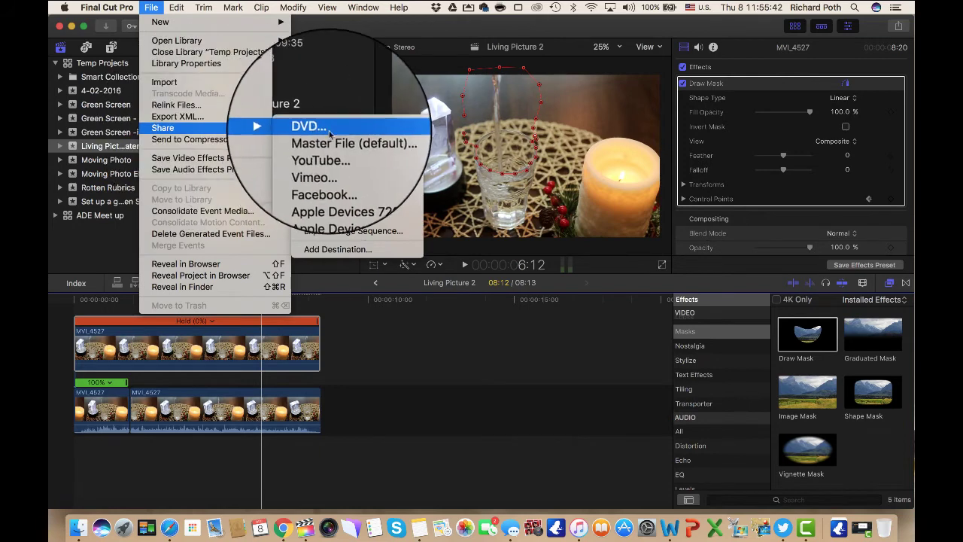
pyautogui.click(355, 198)
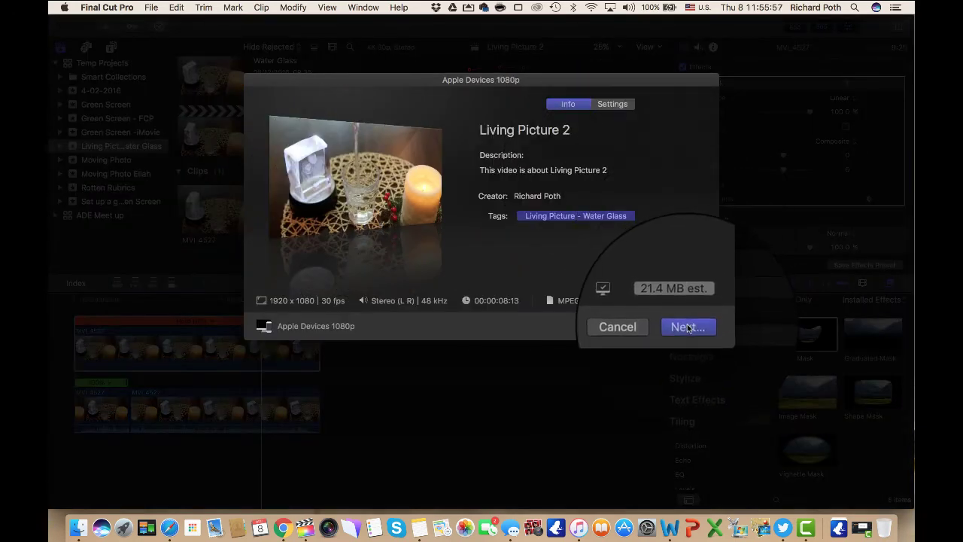
pyautogui.click(686, 327)
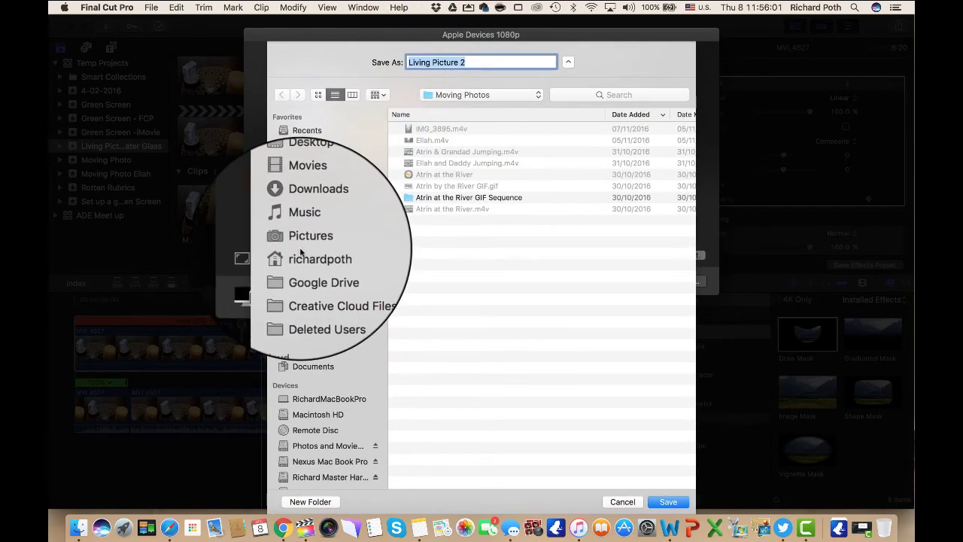
pyautogui.click(301, 199)
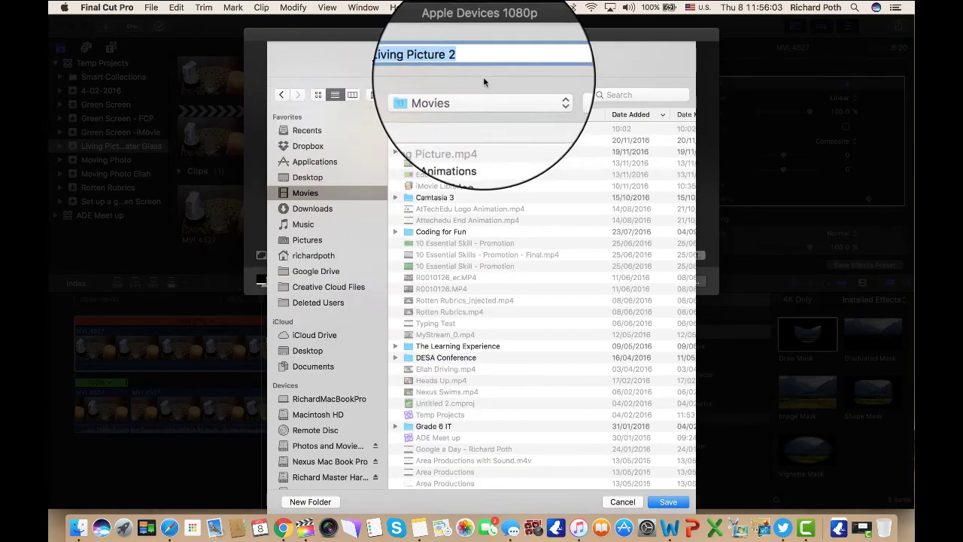
pyautogui.click(669, 502)
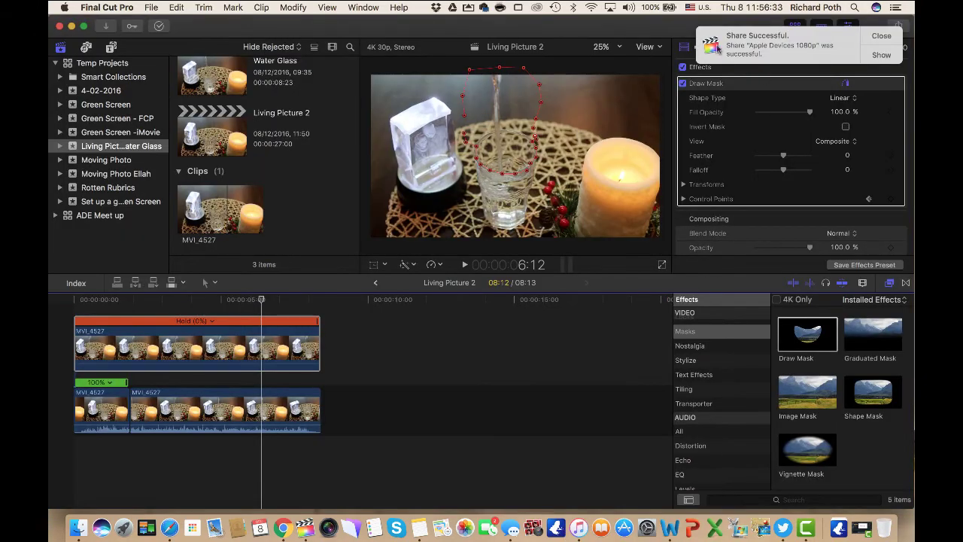
# Reveal the export in Finder and open Living Picture 2.mp4 to watch it
pyautogui.click(884, 56)
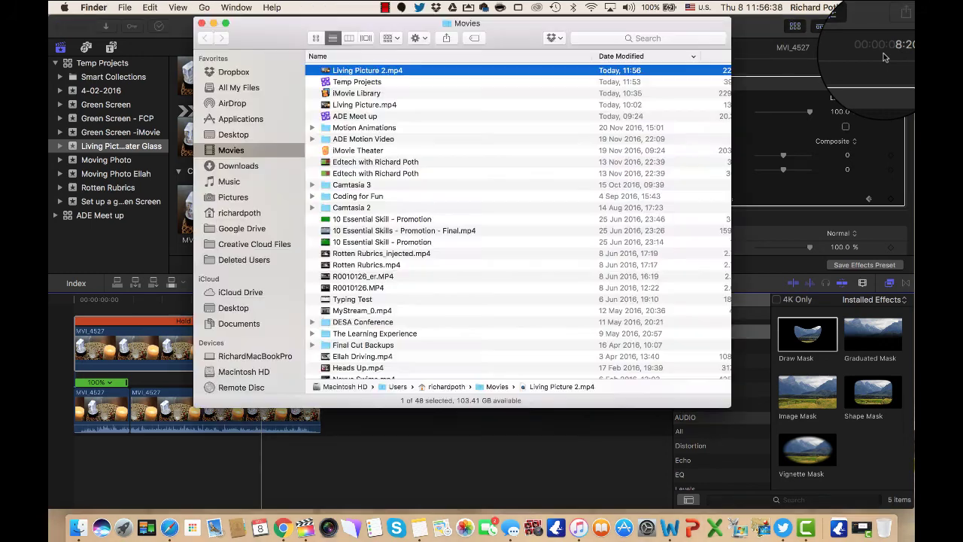
pyautogui.doubleClick(371, 74)
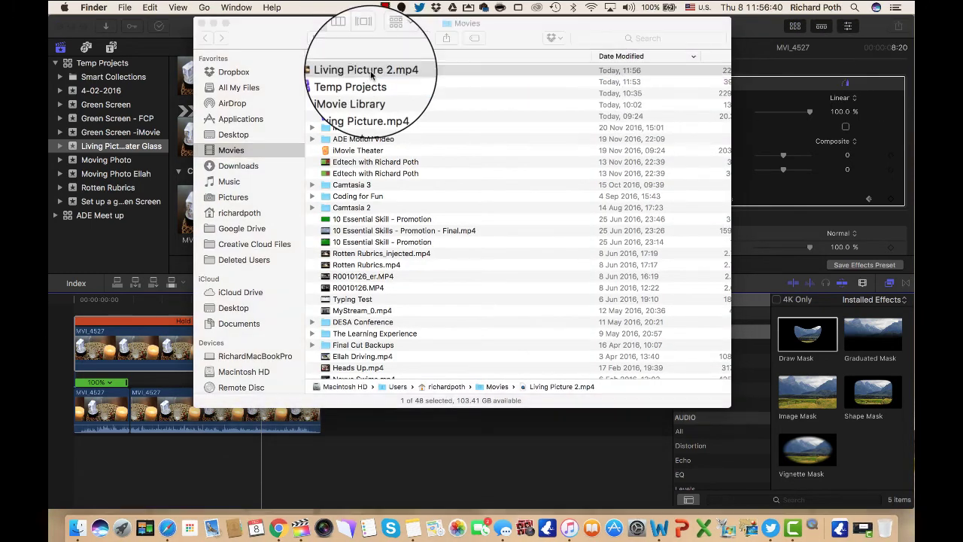